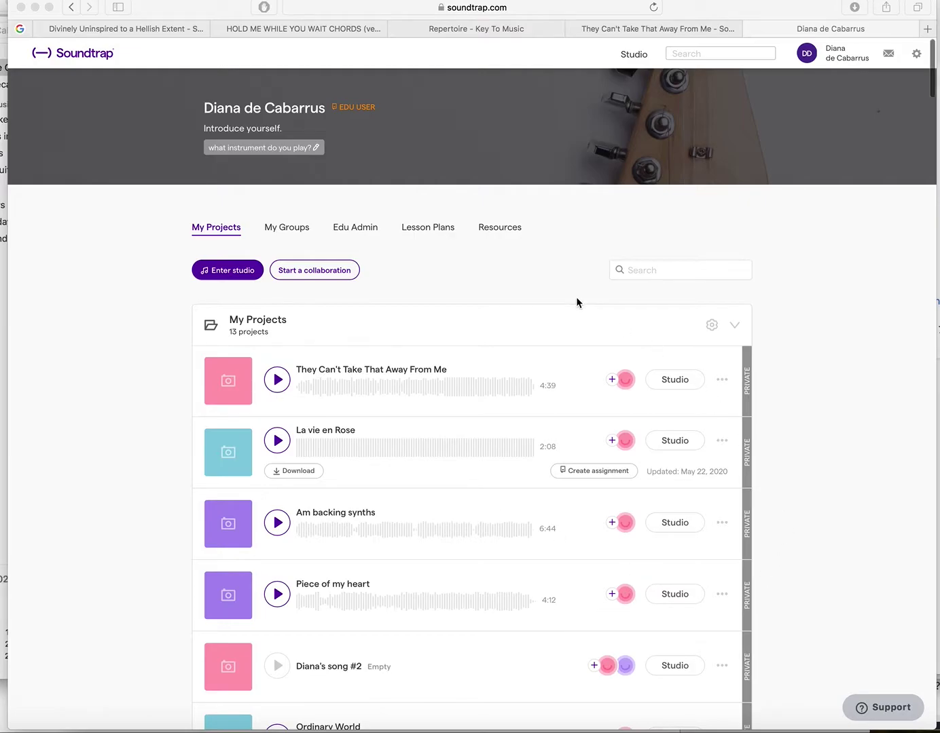
Step: Enter the Soundtrap studio, start a blank Music project, and show the Add New Track choices
left_click(221, 275)
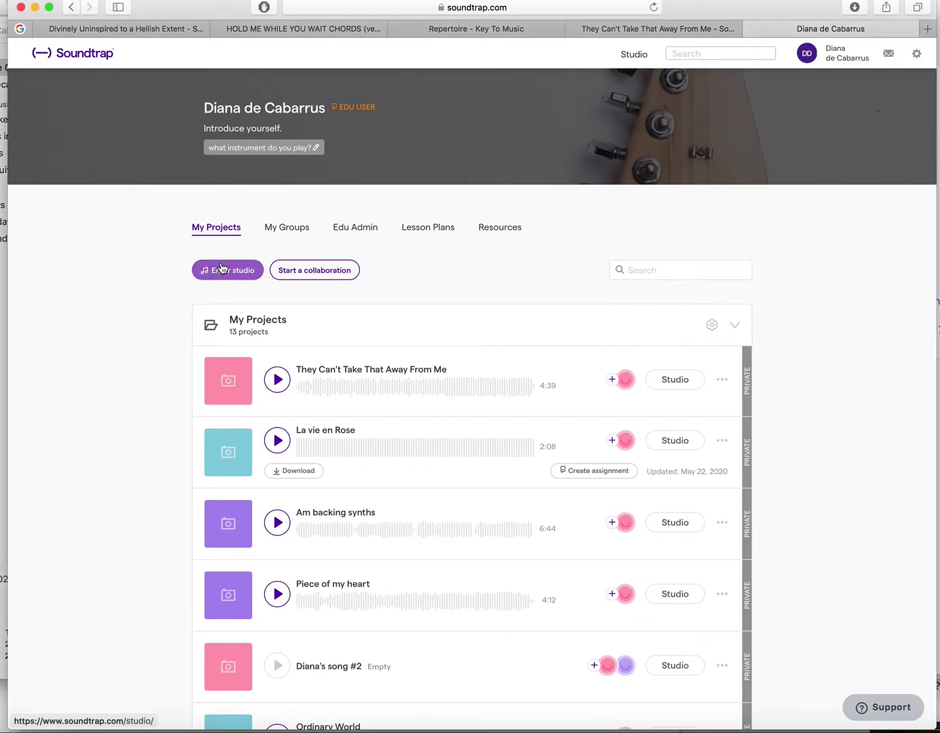
left_click(221, 268)
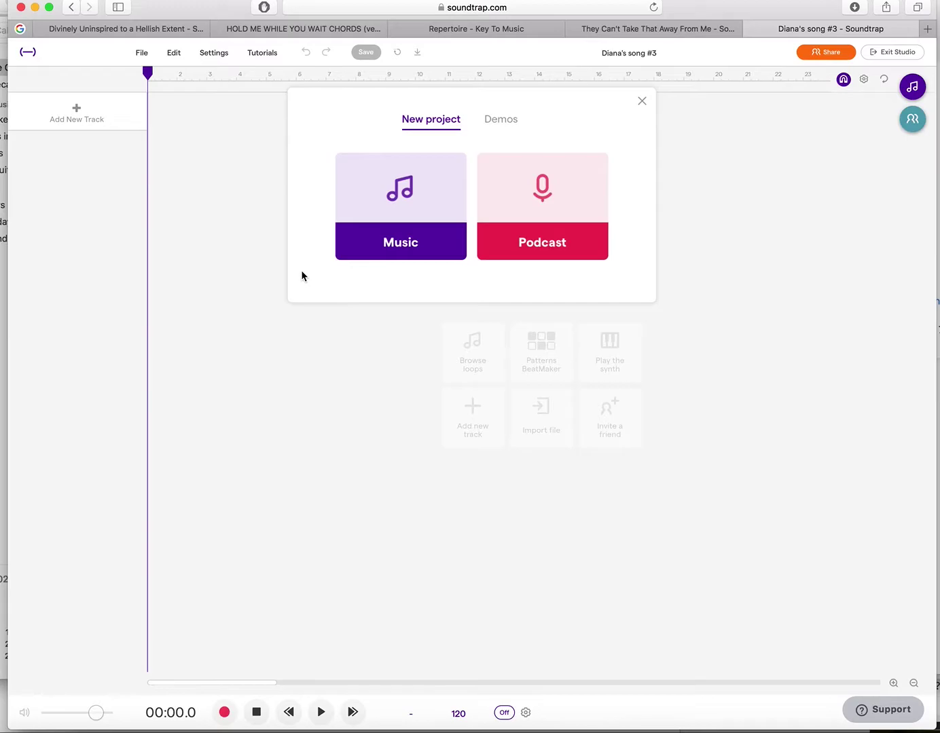
left_click(398, 201)
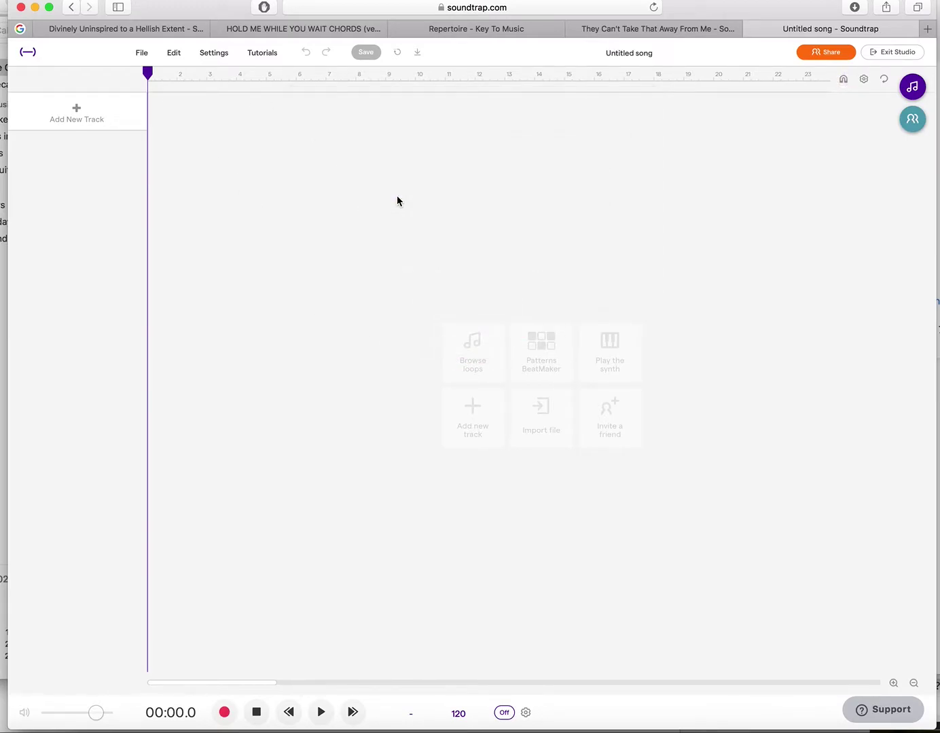
left_click(74, 115)
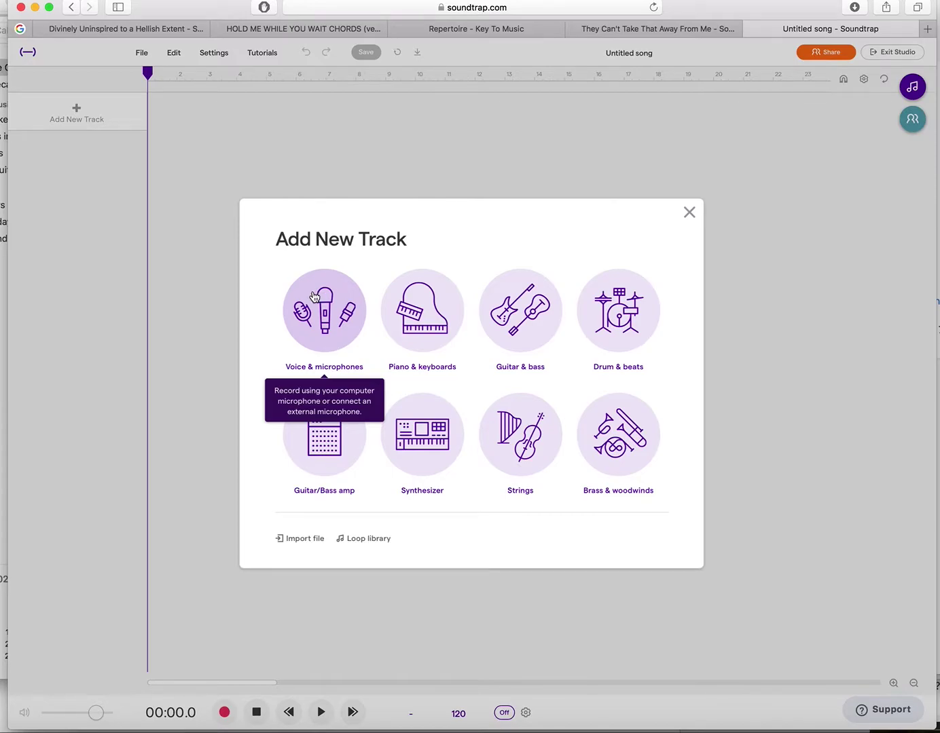
Step: Add a Voice & microphones track, allow microphone access, and switch its preset to Clean
left_click(314, 297)
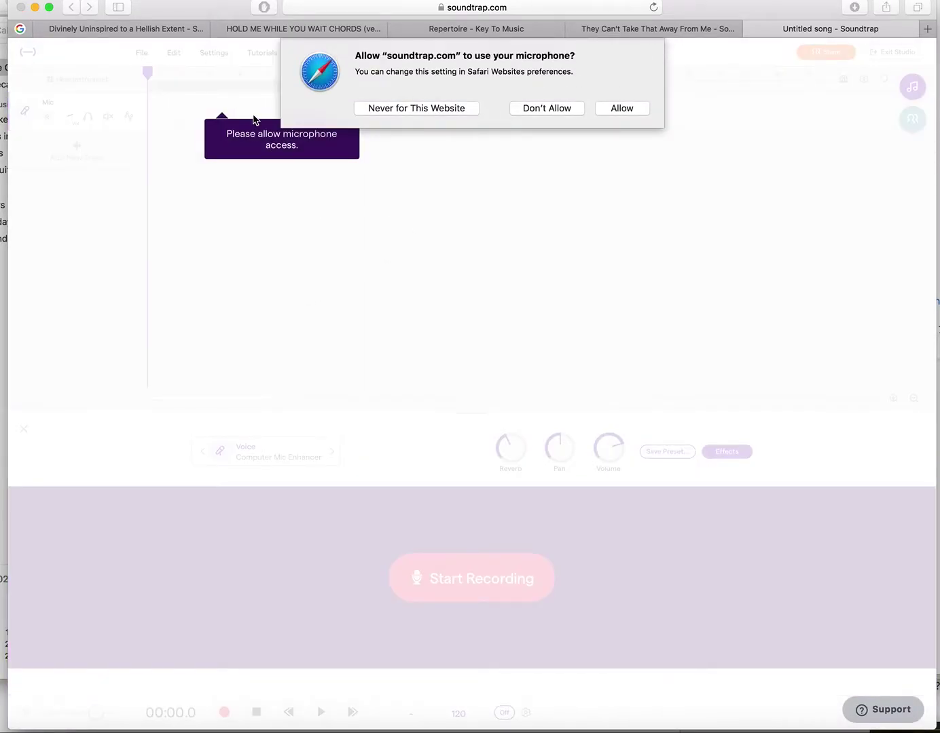
left_click(629, 109)
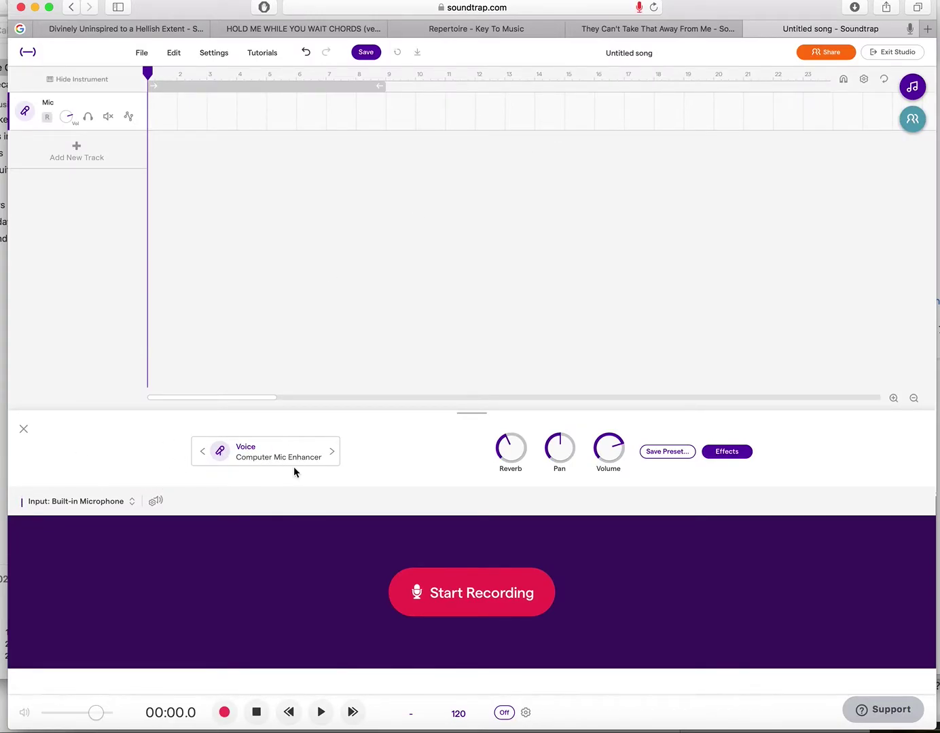
left_click(203, 452)
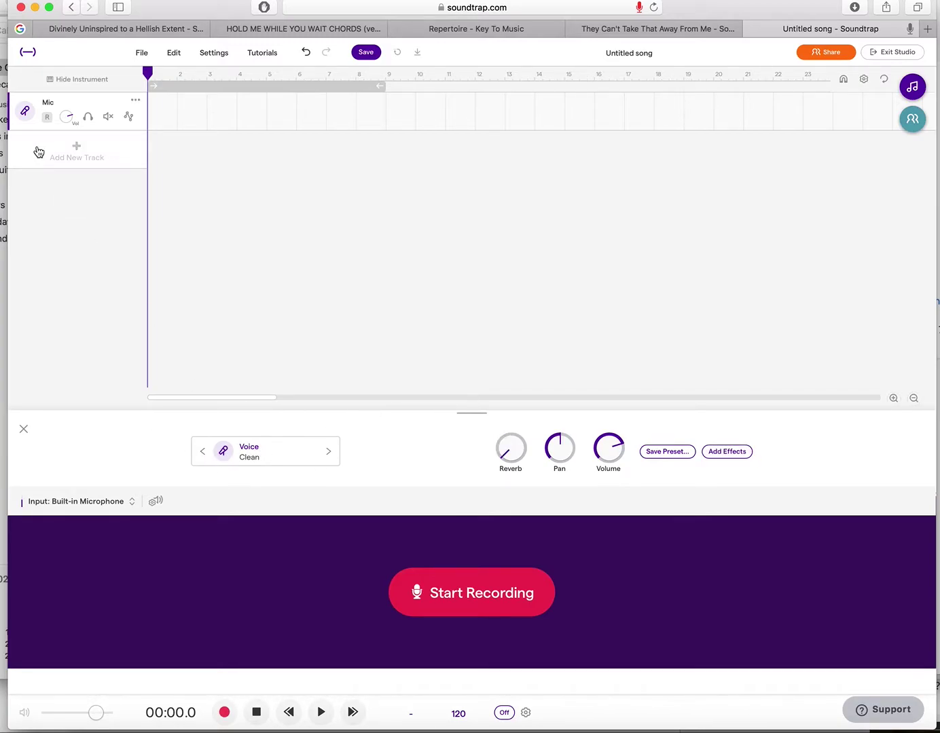
Step: Record-arm the Mic track with monitoring off, since no headphones are used
left_click(47, 119)
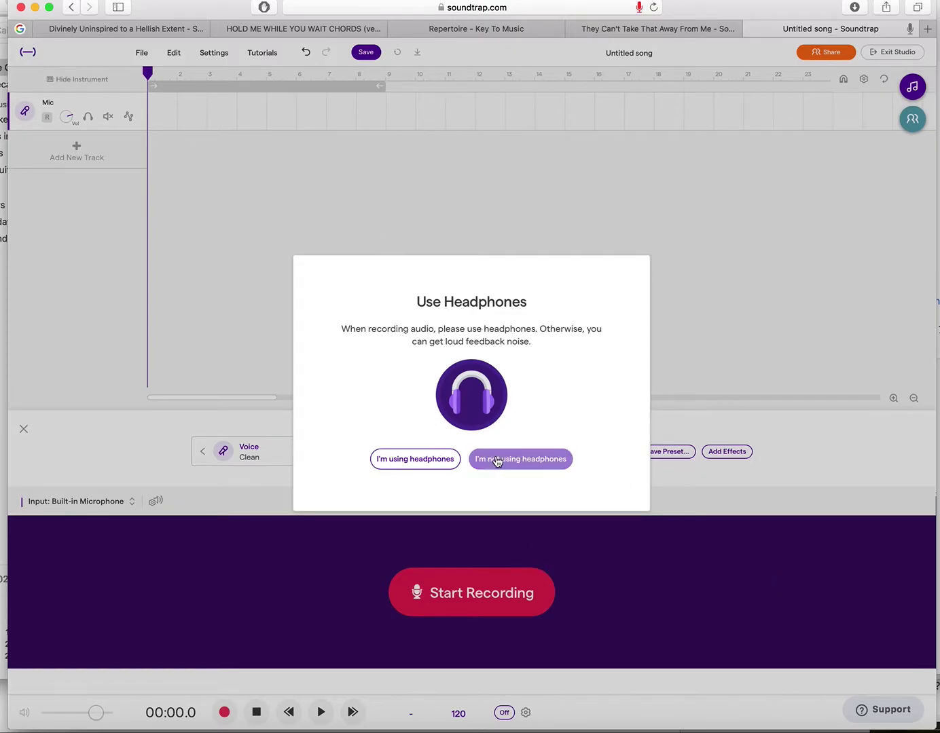
left_click(530, 459)
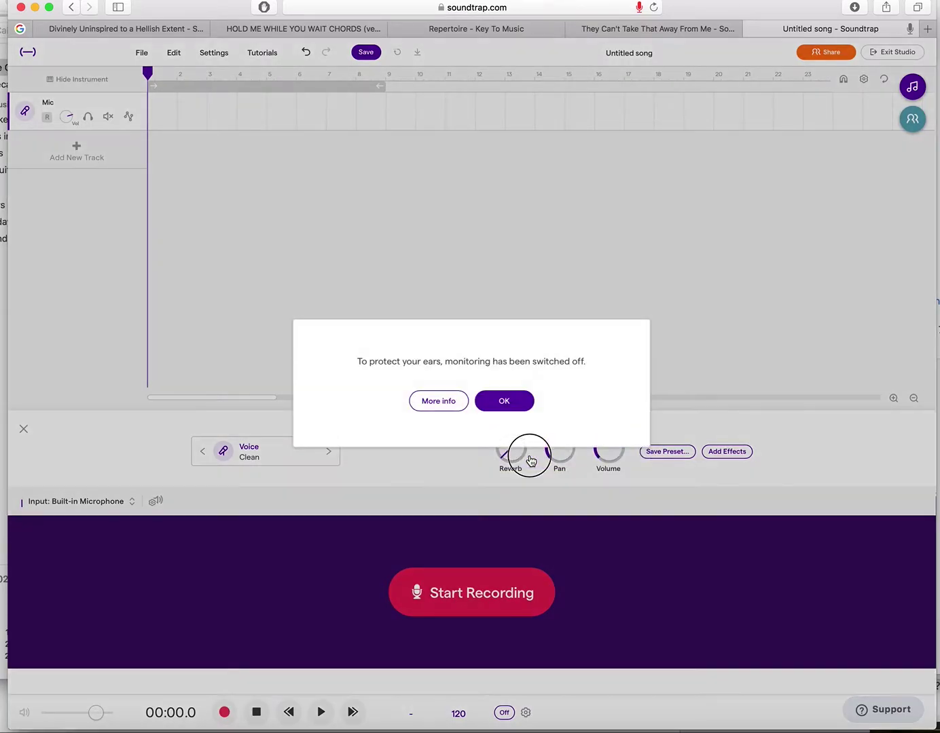
left_click(511, 404)
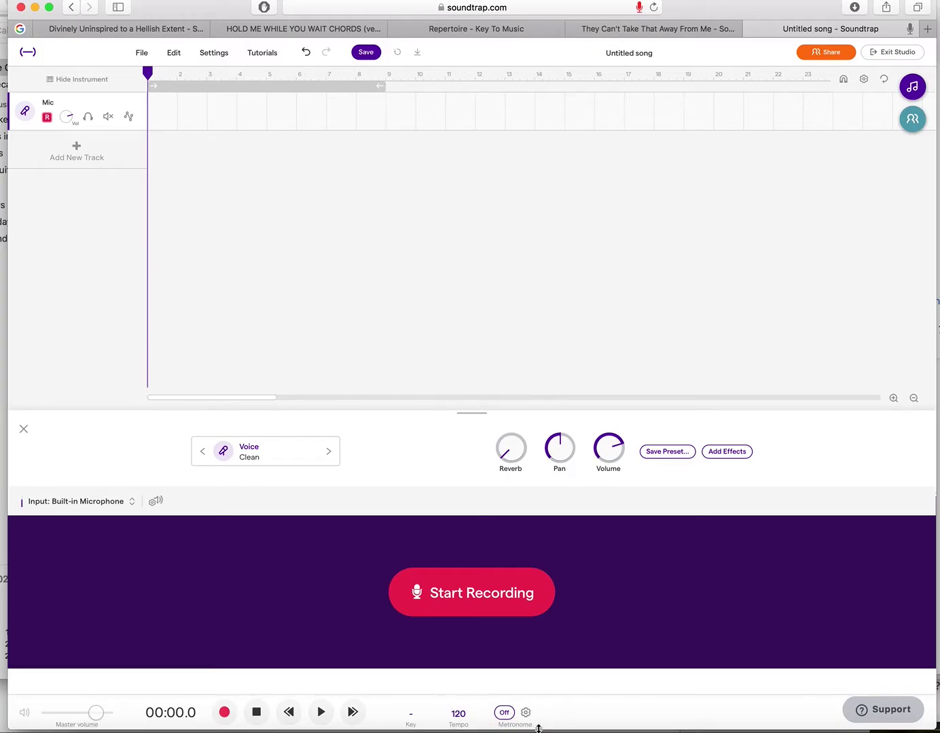
Step: Change the tempo from 120 to 90 BPM and leave the metronome off
left_click(457, 725)
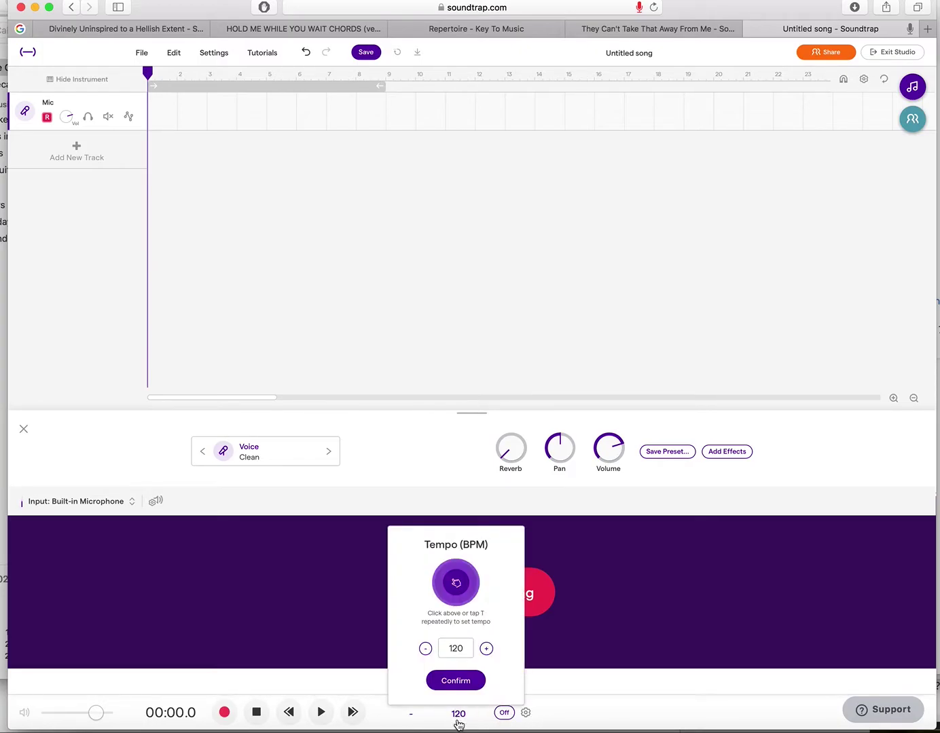
left_click(445, 646)
type("90")
key("Return")
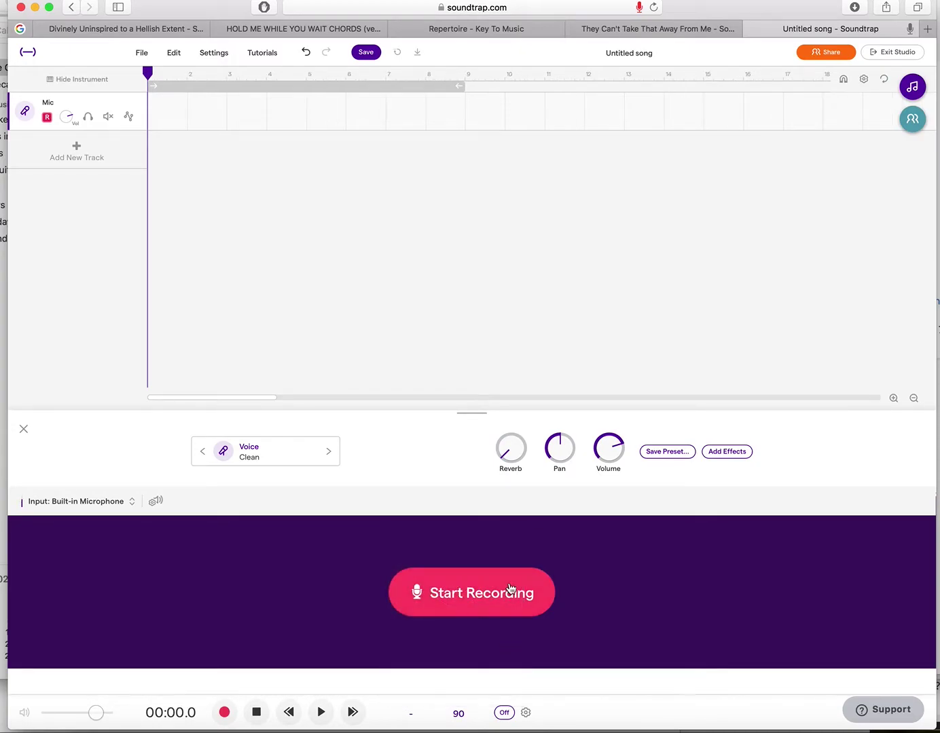
left_click(504, 712)
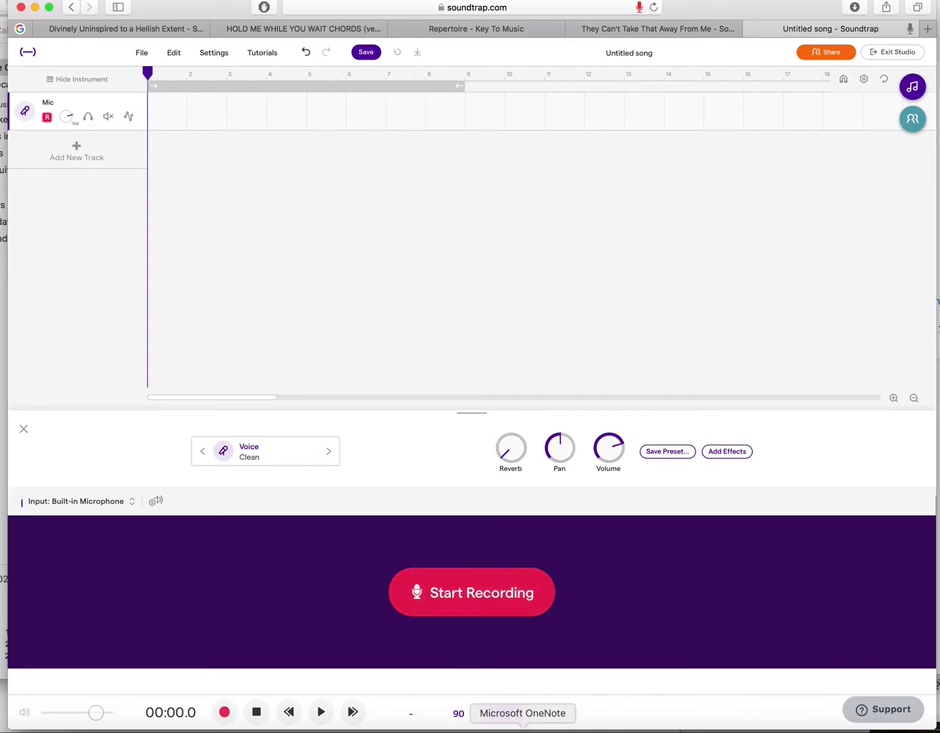
left_click(503, 712)
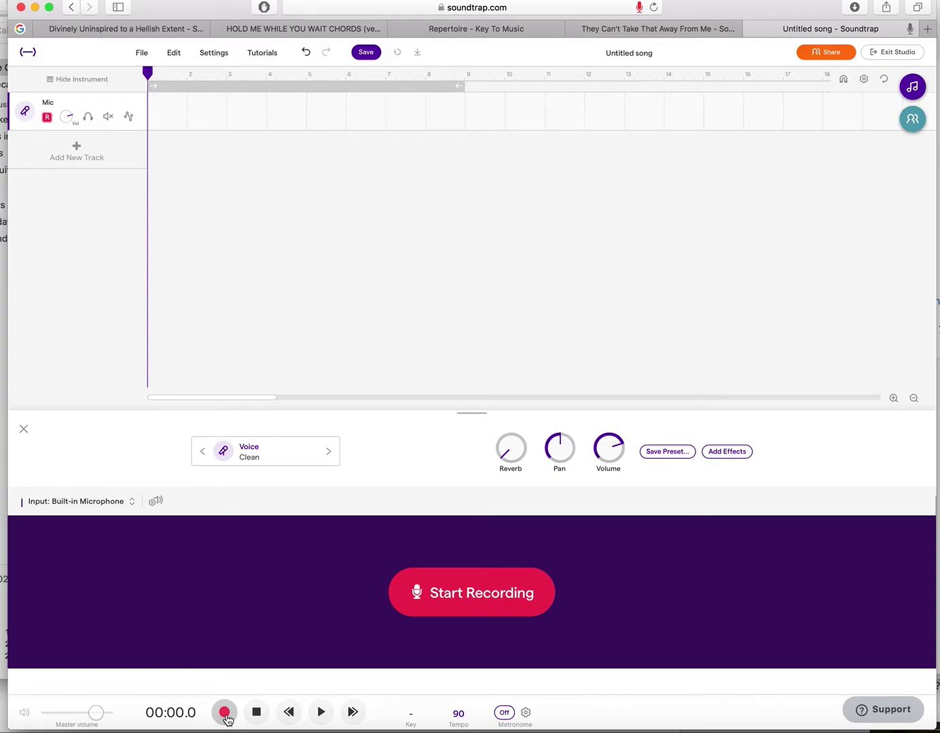
Step: Record an eight-second vocal clip on the Mic track and move the playhead near bar 2
left_click(467, 605)
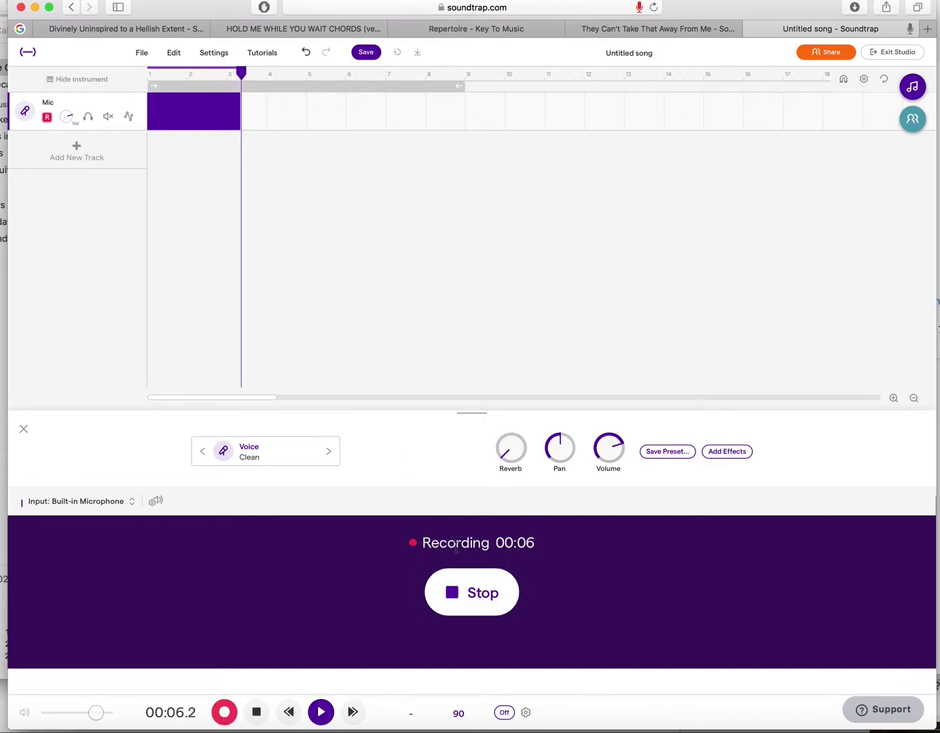
left_click(474, 601)
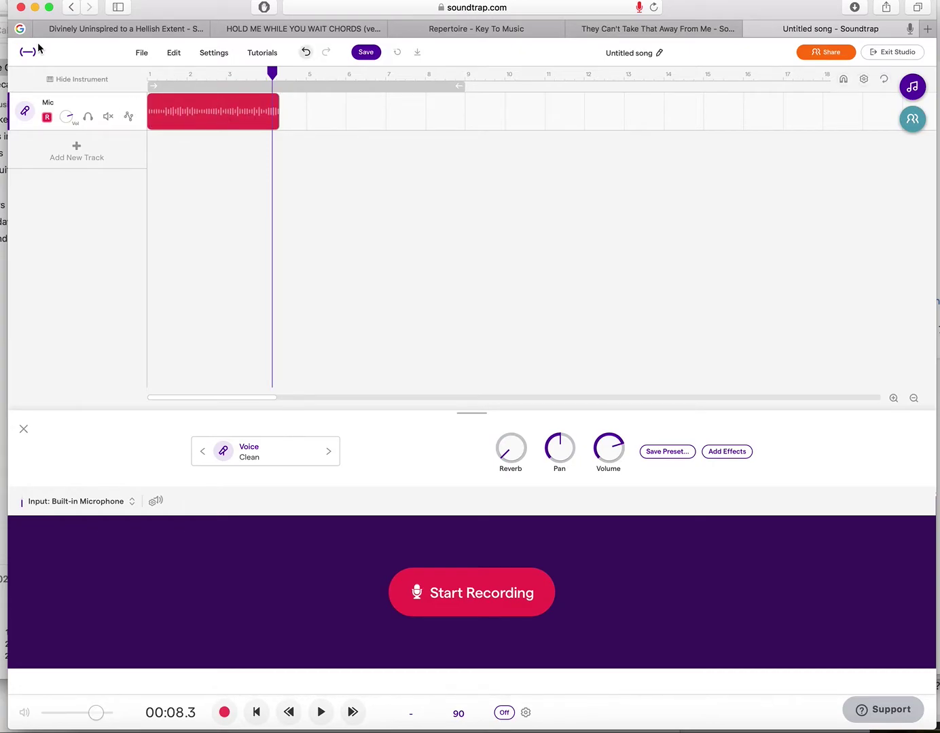
left_click(176, 73)
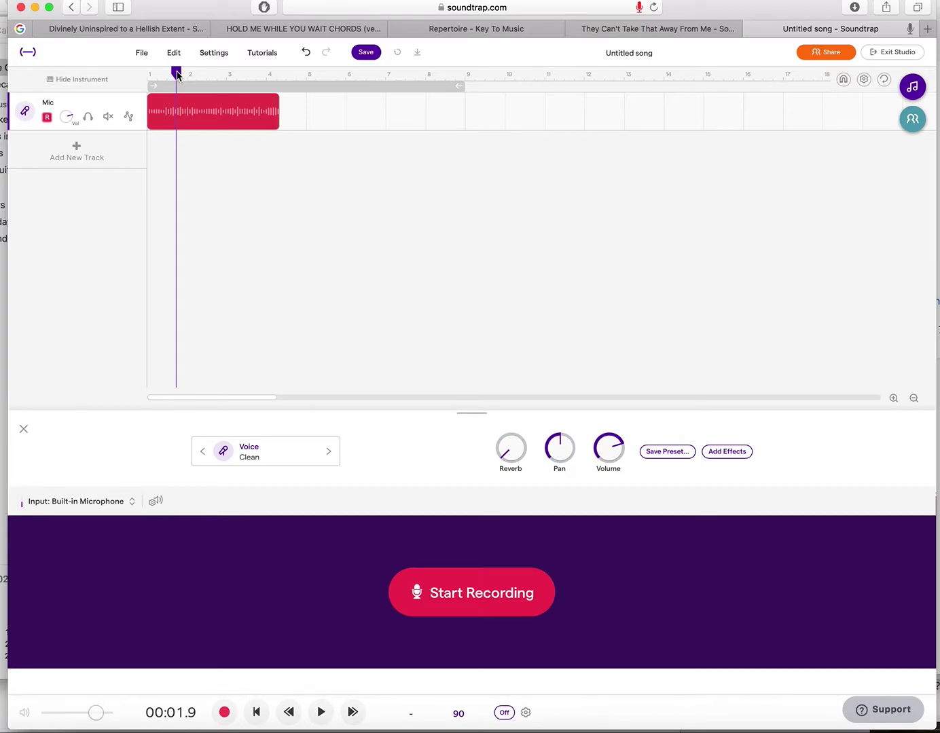
Step: Disarm the Mic track, play back the clip briefly, then delete the recorded clip
left_click(48, 120)
key("space")
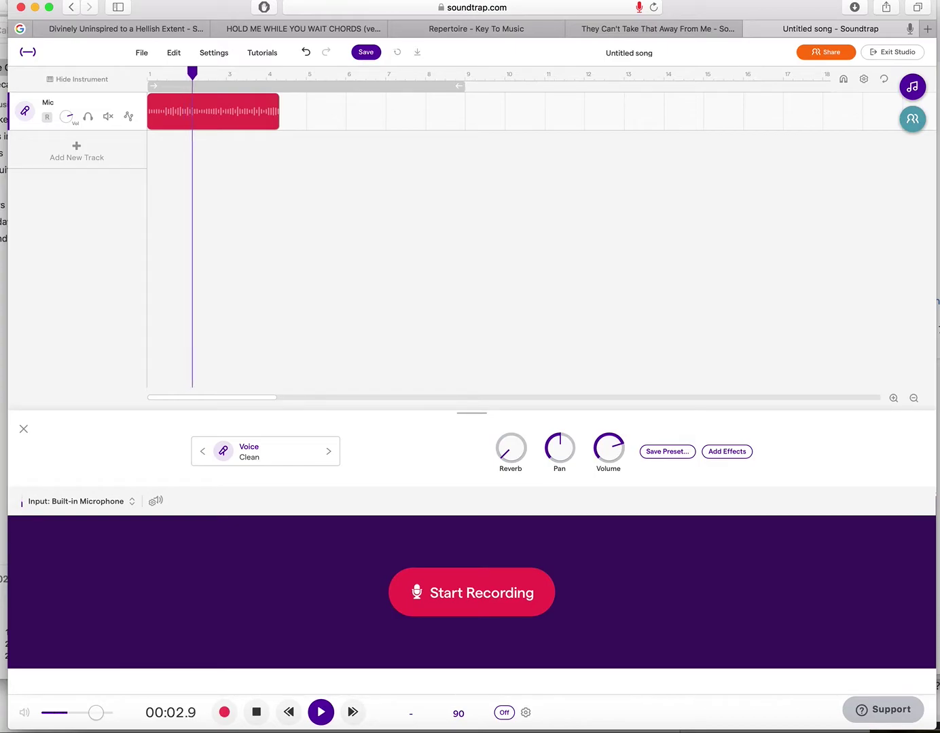
key("space")
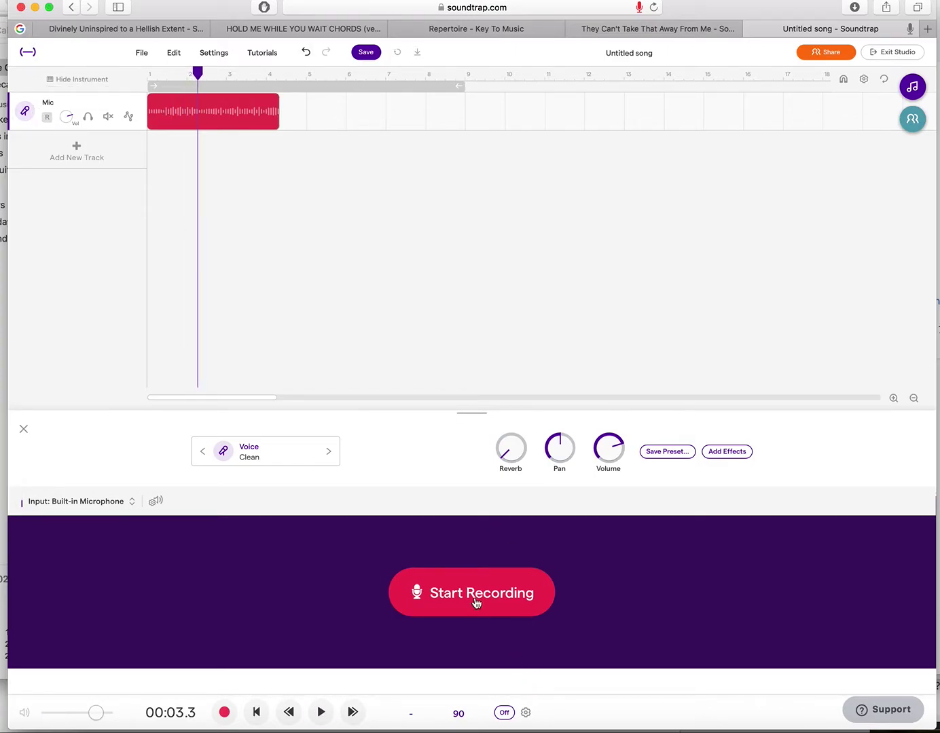
mouse_move(218, 129)
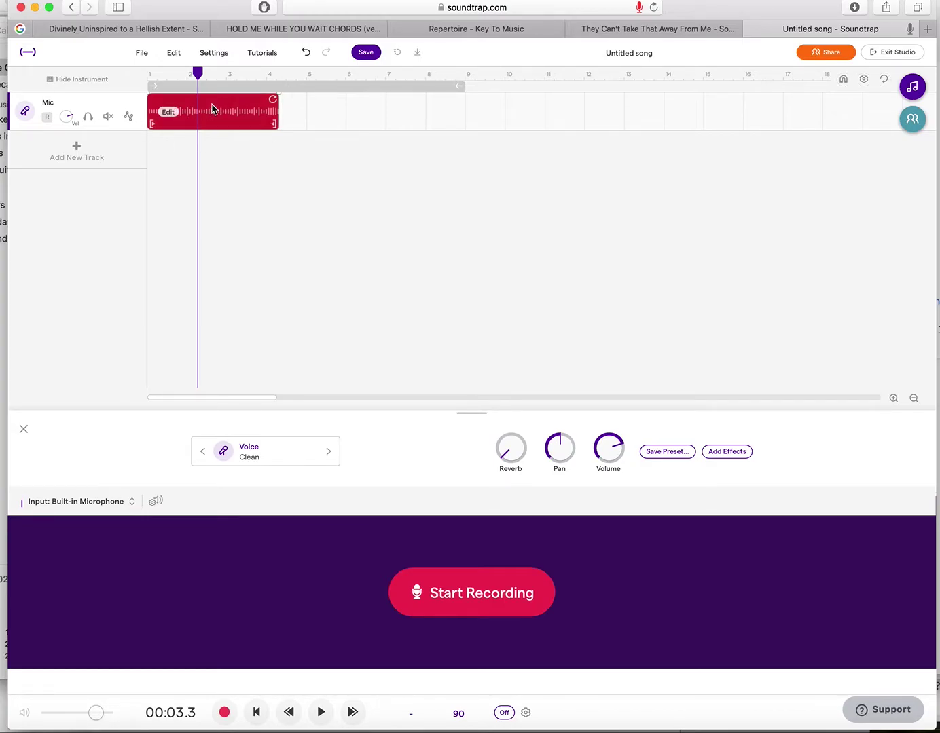
key("Delete")
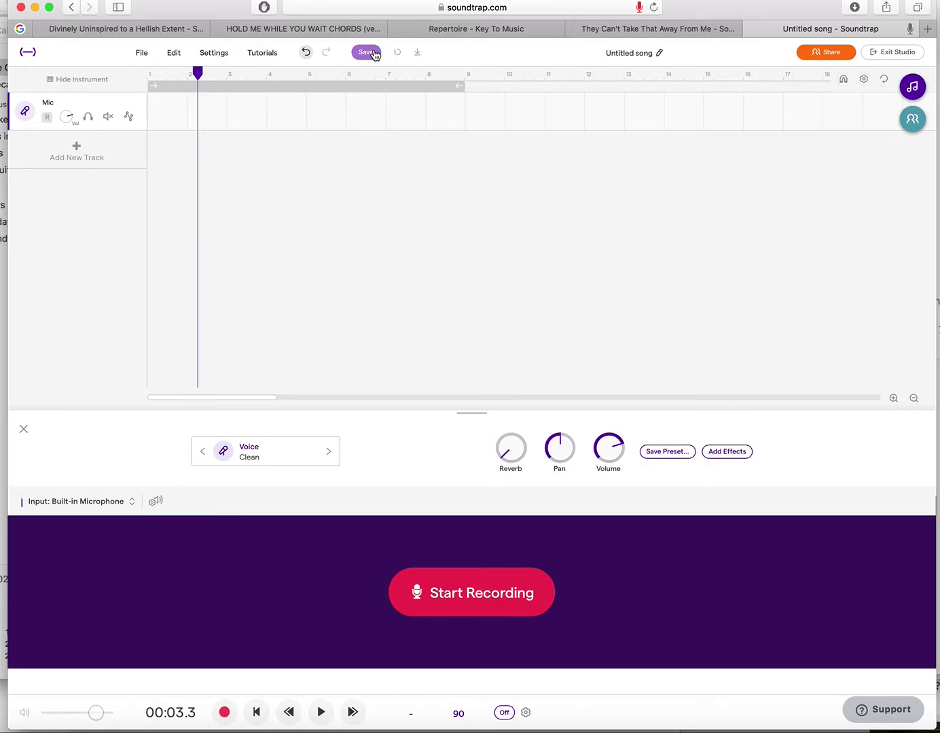
Step: Retitle the song 'My great song' and save the project
left_click(653, 57)
type("M")
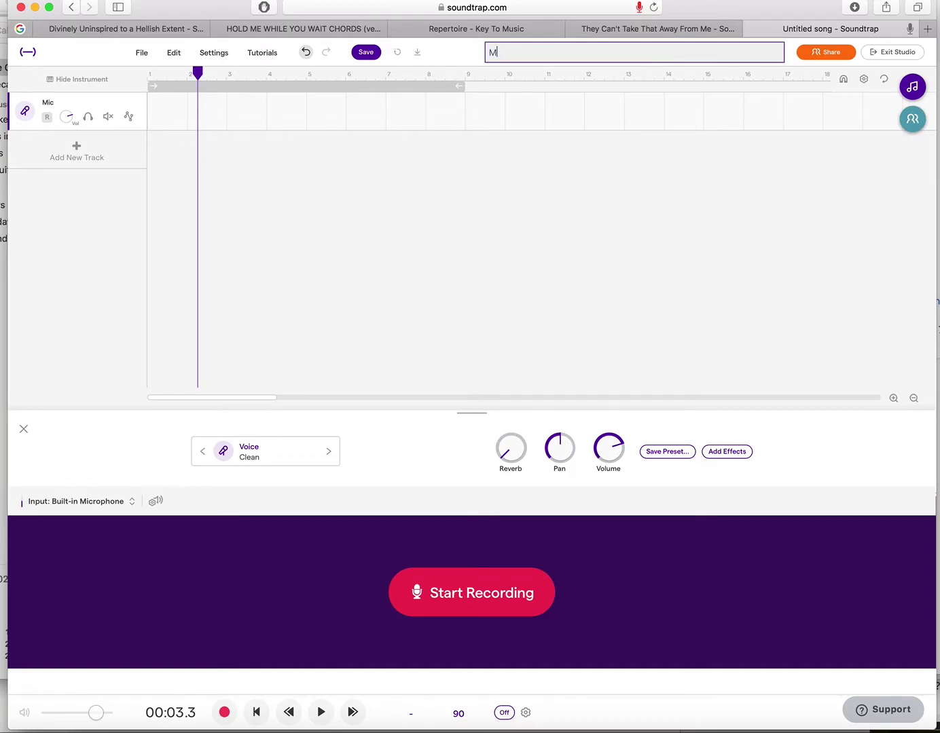
type("y great song")
key("Return")
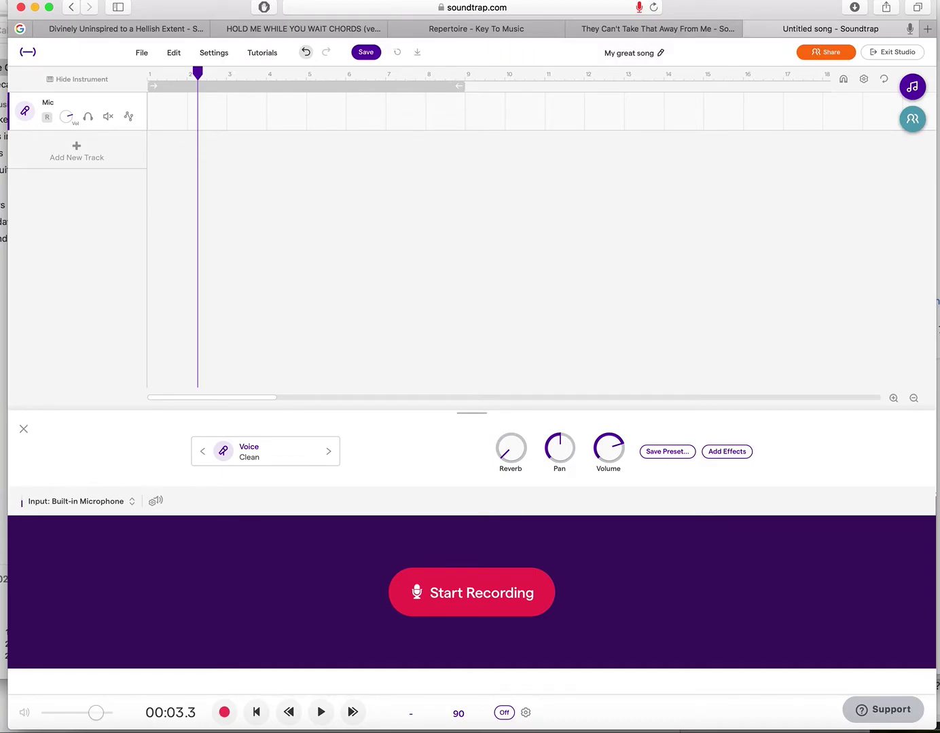
left_click(364, 53)
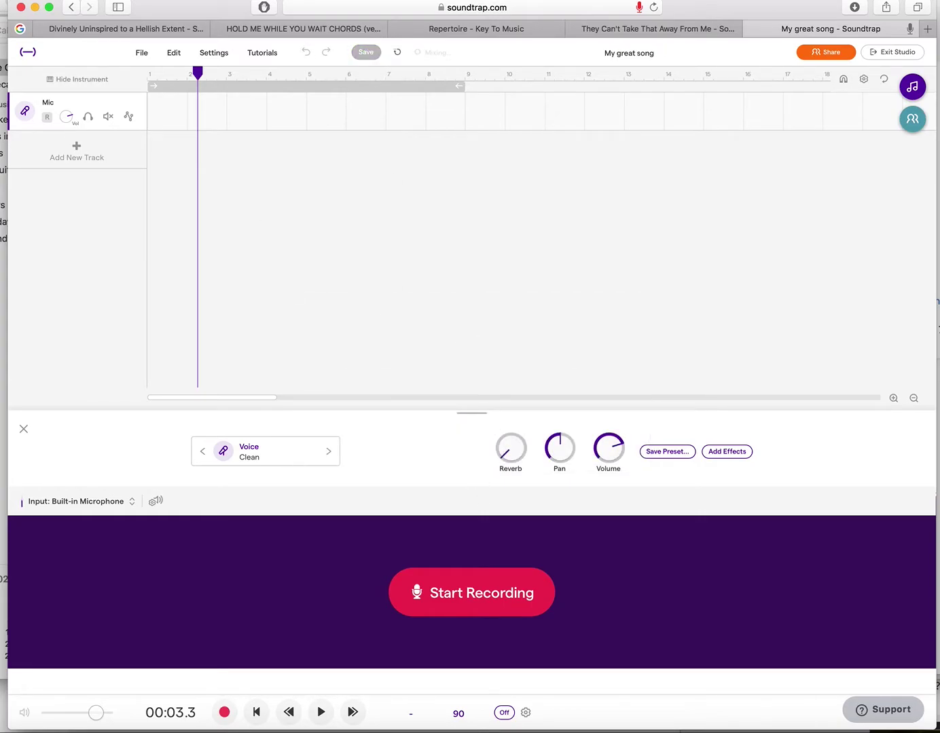
Step: Check the Mic track's mute, rename the track 'vocal take 1', and save
left_click(112, 122)
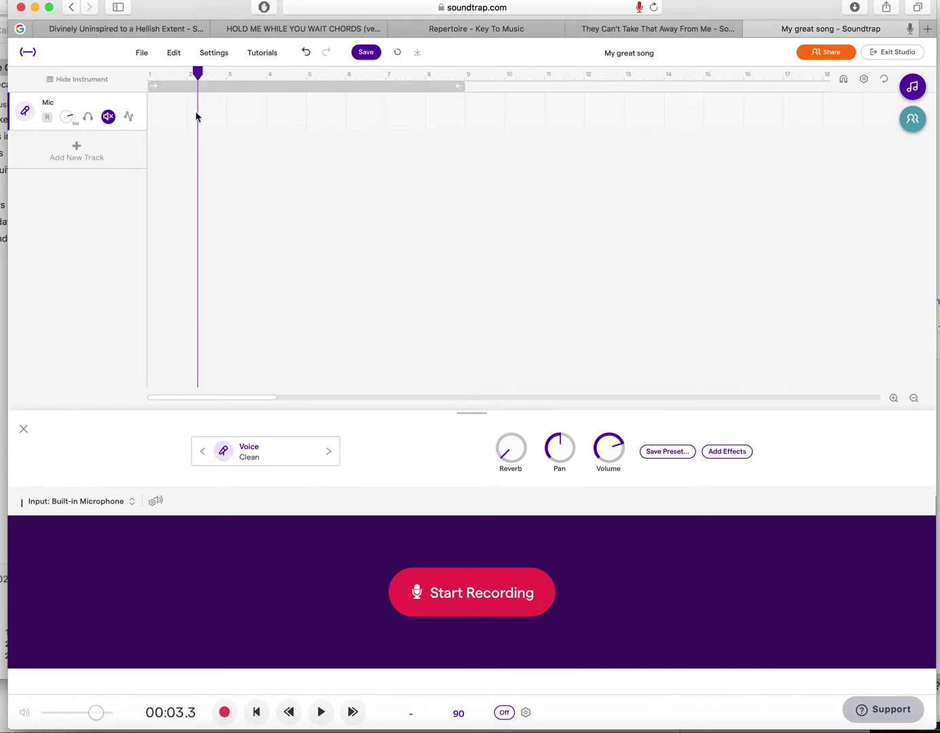
left_click(108, 117)
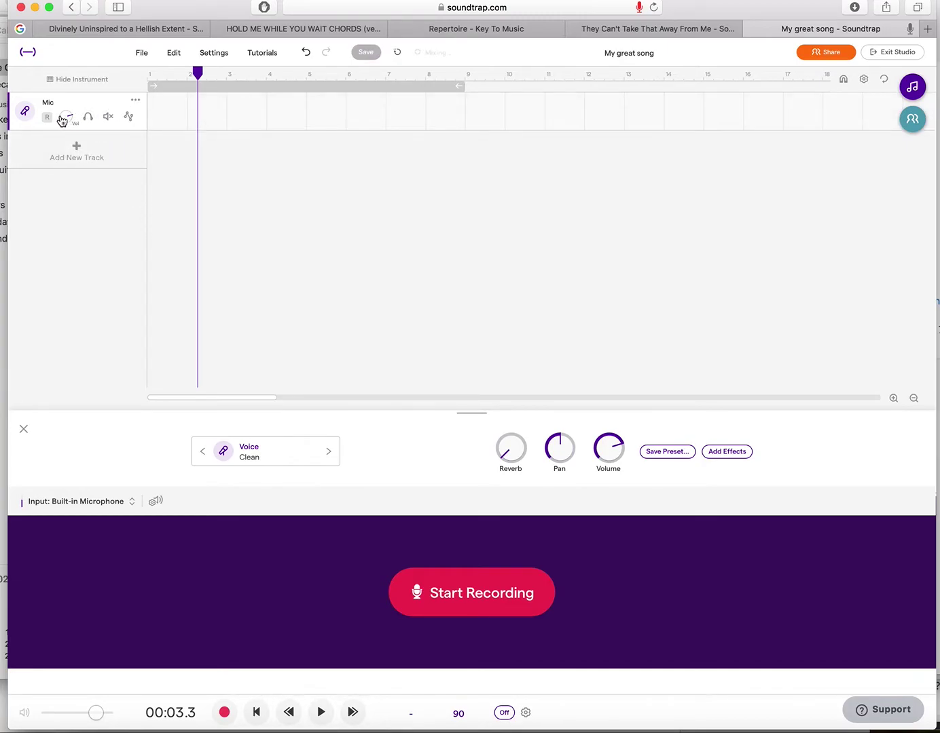
left_click(136, 100)
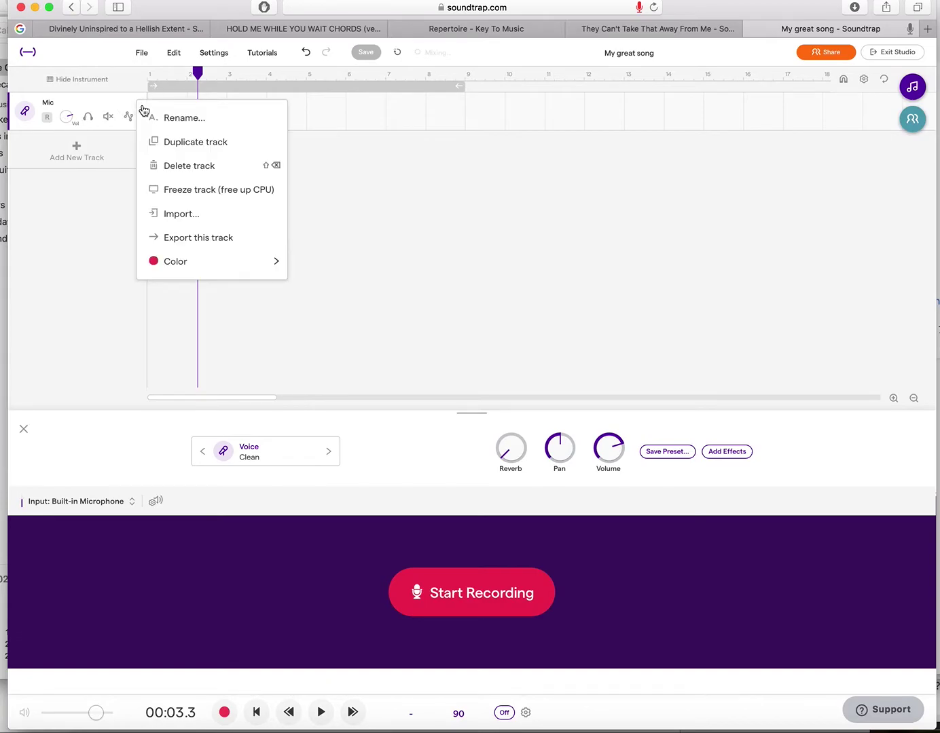
left_click(151, 119)
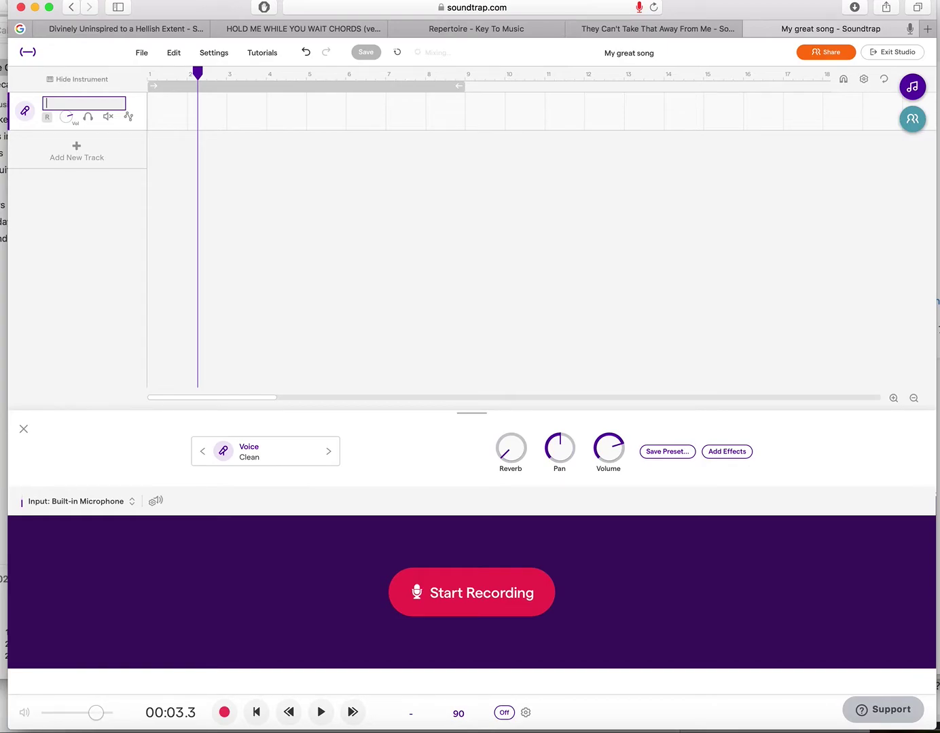
type("vocal take 1")
key("Return")
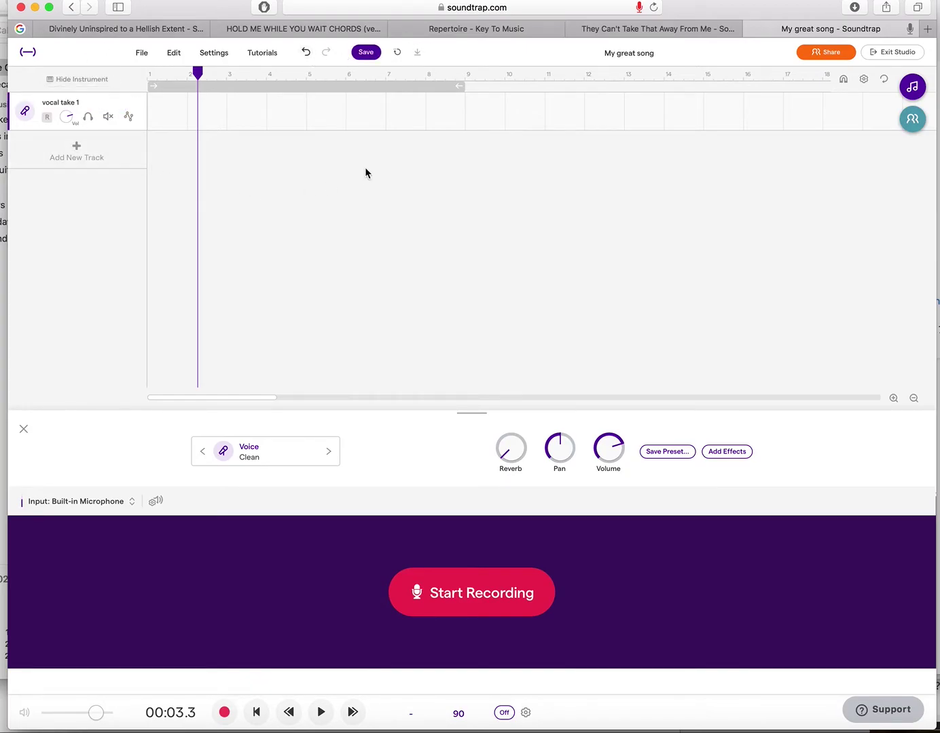
left_click(374, 53)
Step: In 'They Can't Take That Away From Me', mute 'With lead vocals' and unmute 'Without vocals'
left_click(656, 32)
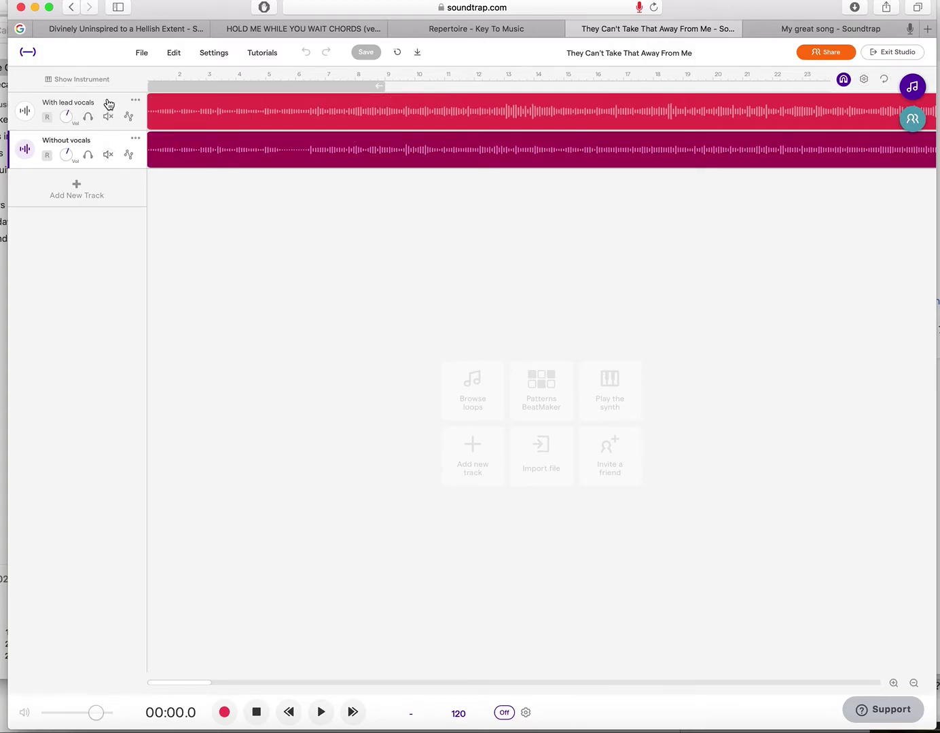
left_click(109, 156)
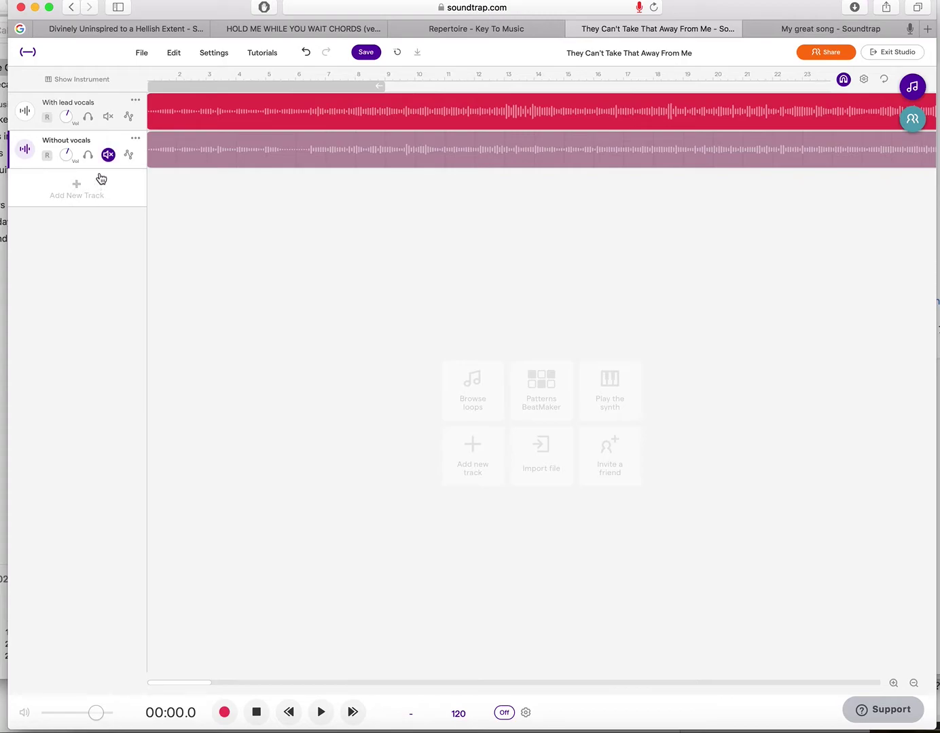
mouse_move(189, 121)
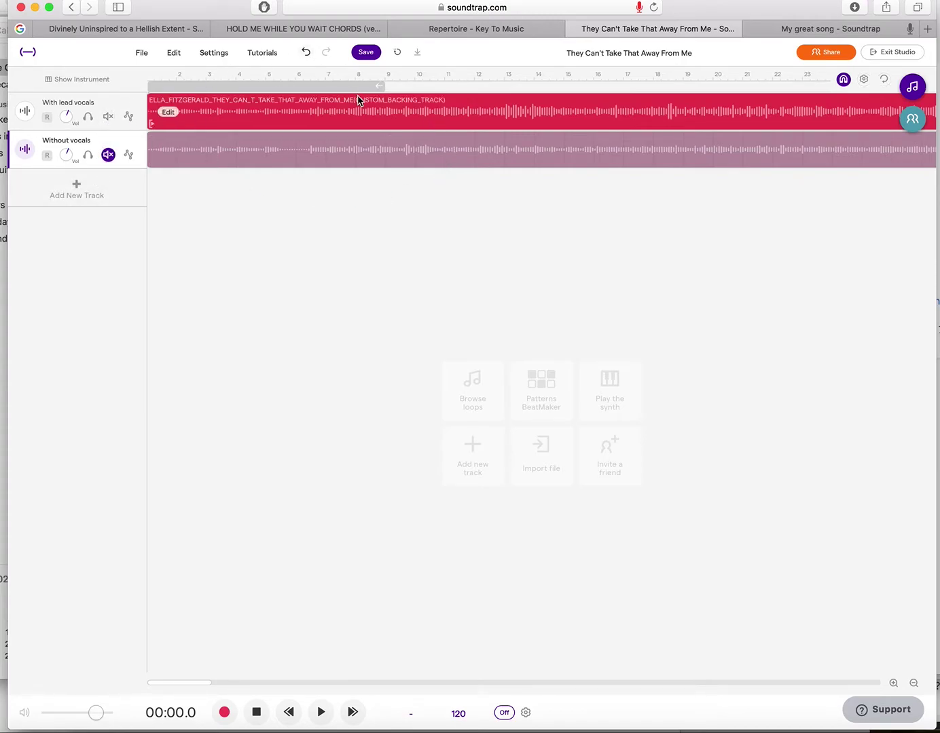
left_click(108, 118)
left_click(108, 155)
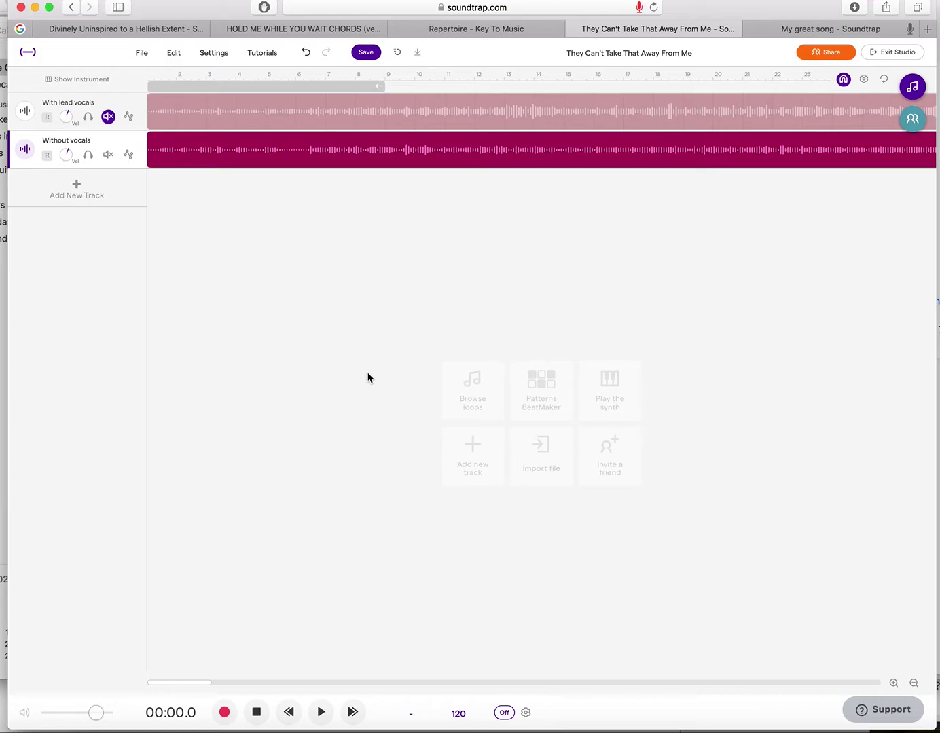
Step: Test loop playback, turn looping off, end the loop region near bar 7, then show Add New Track choices
left_click(319, 89)
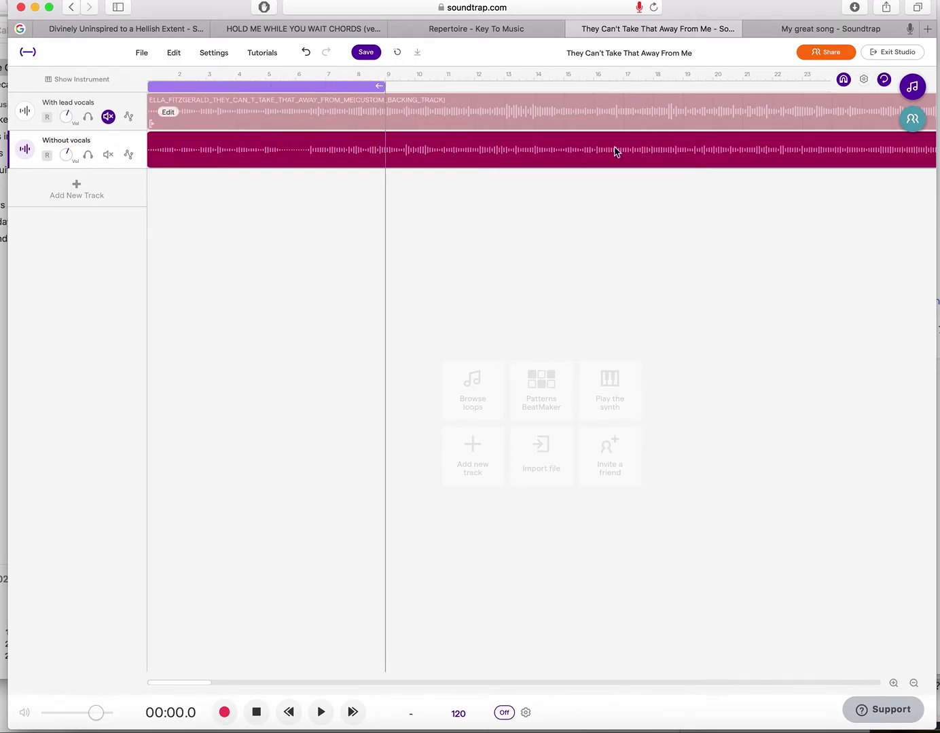
key("space")
key("space")
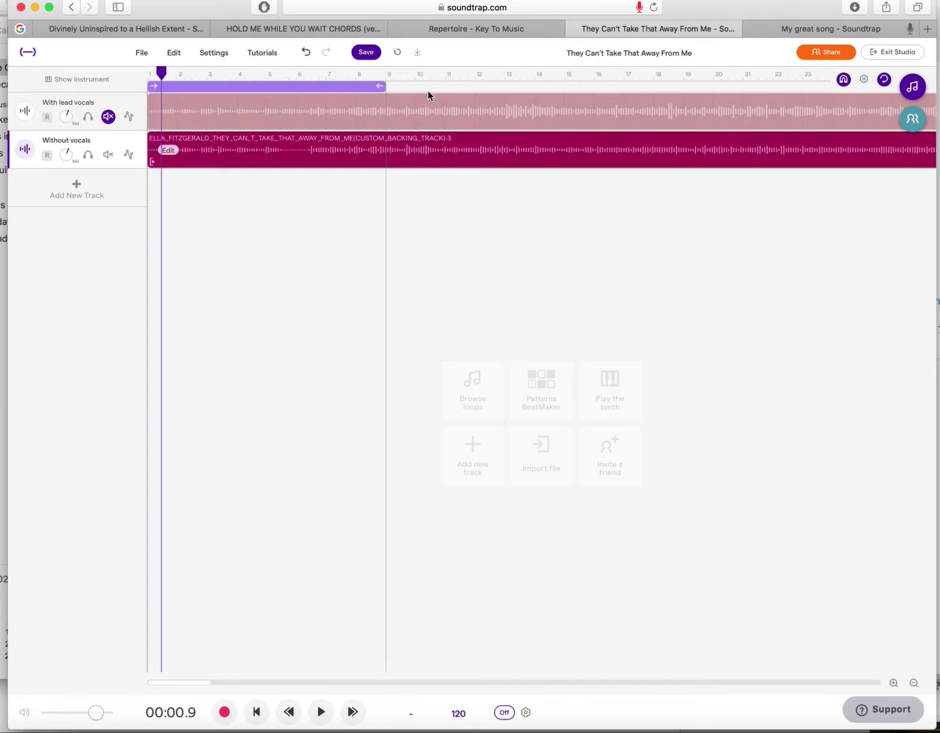
left_click(318, 83)
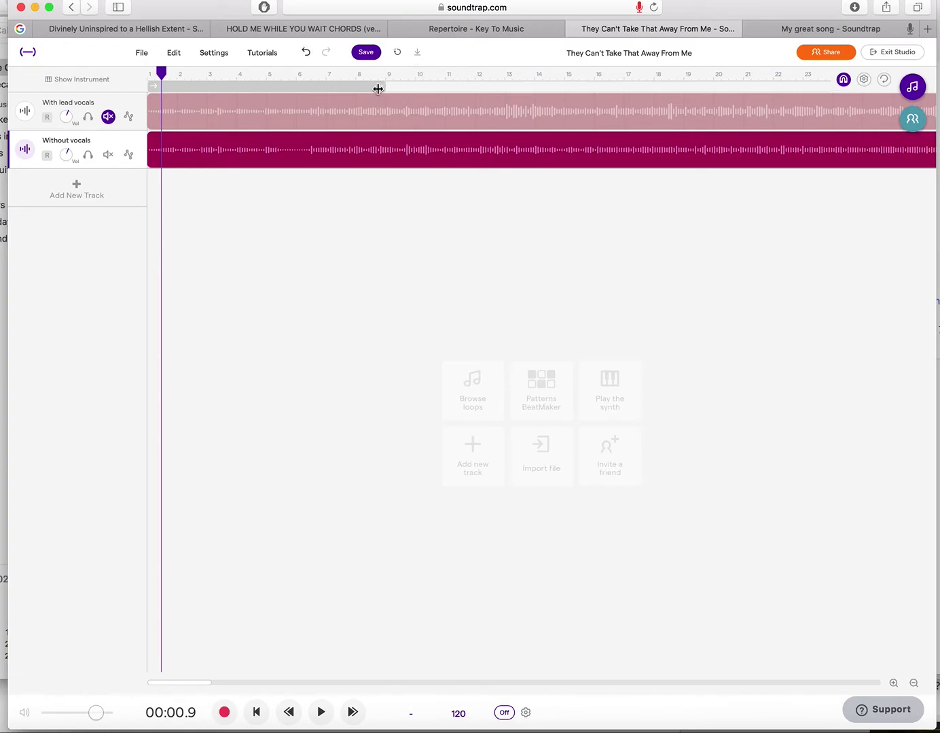
left_click_drag(378, 87, 336, 116)
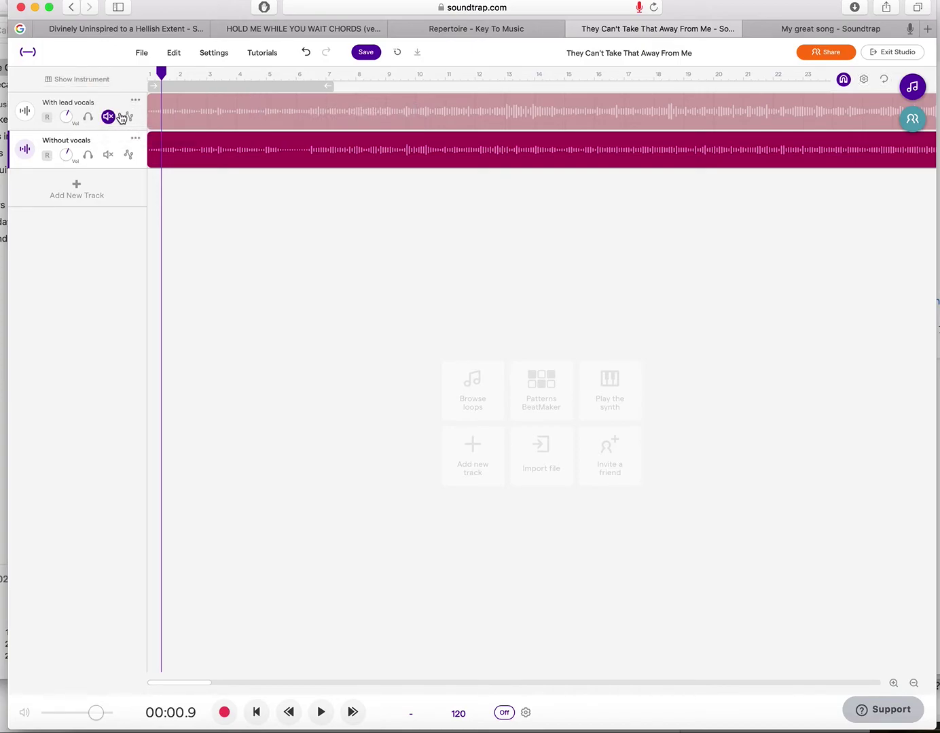
left_click(83, 190)
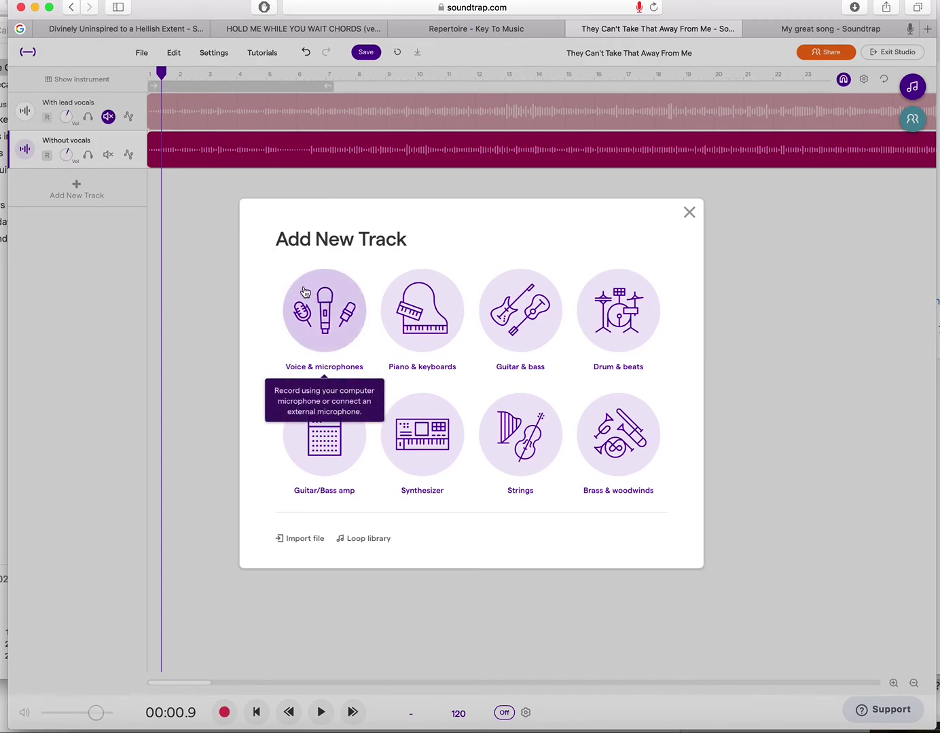
Step: Dismiss the Add New Track choices without adding a track, then view and close the Collaborators panel
left_click(689, 213)
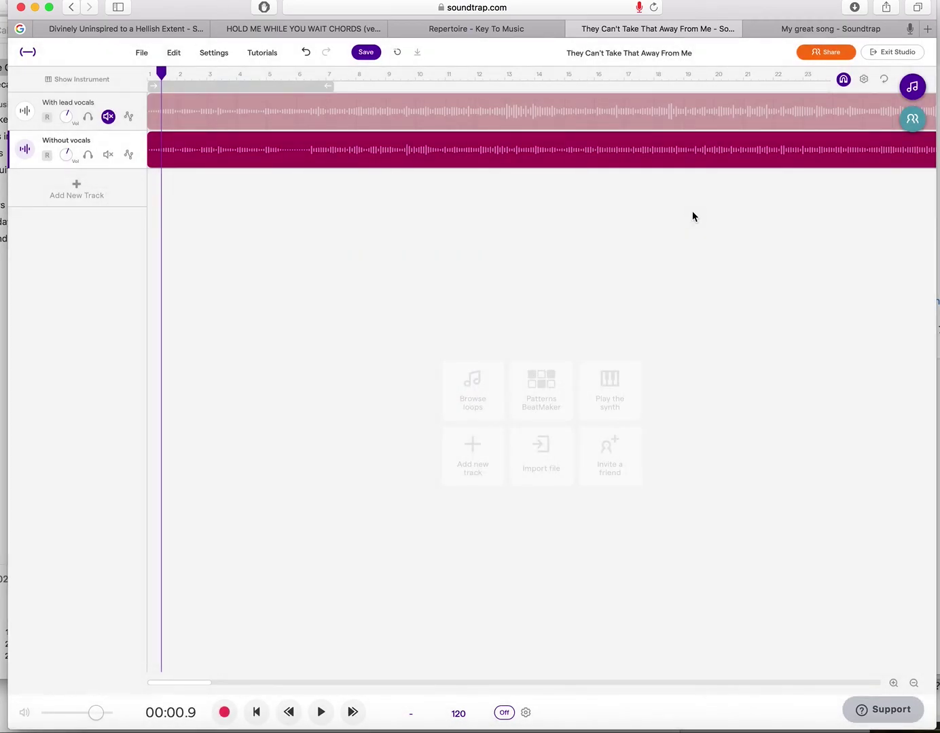
left_click(913, 123)
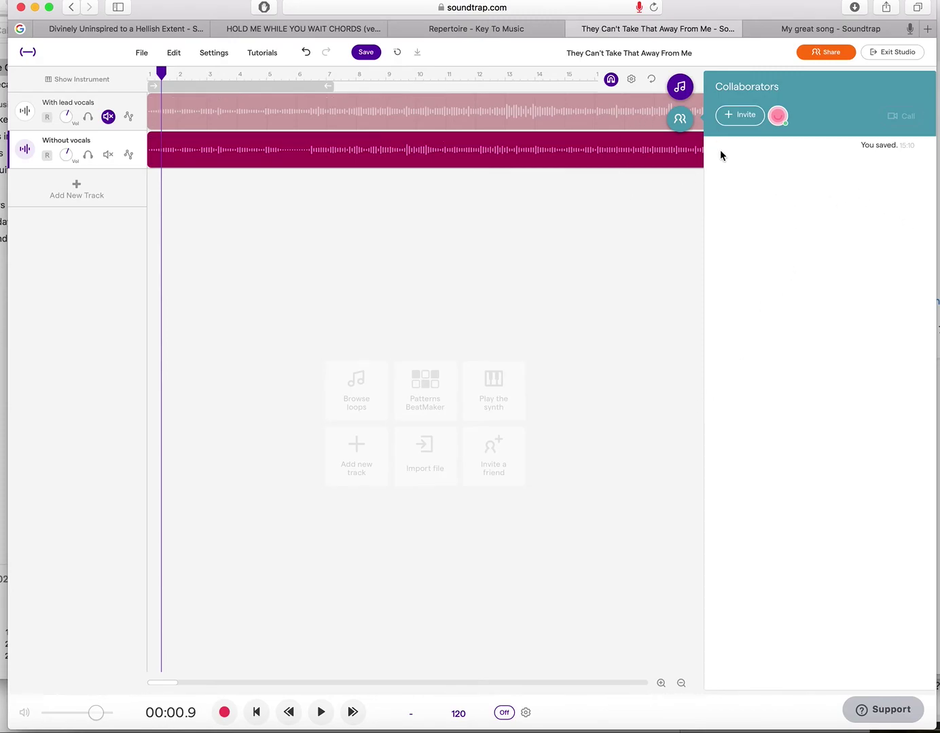
left_click(679, 119)
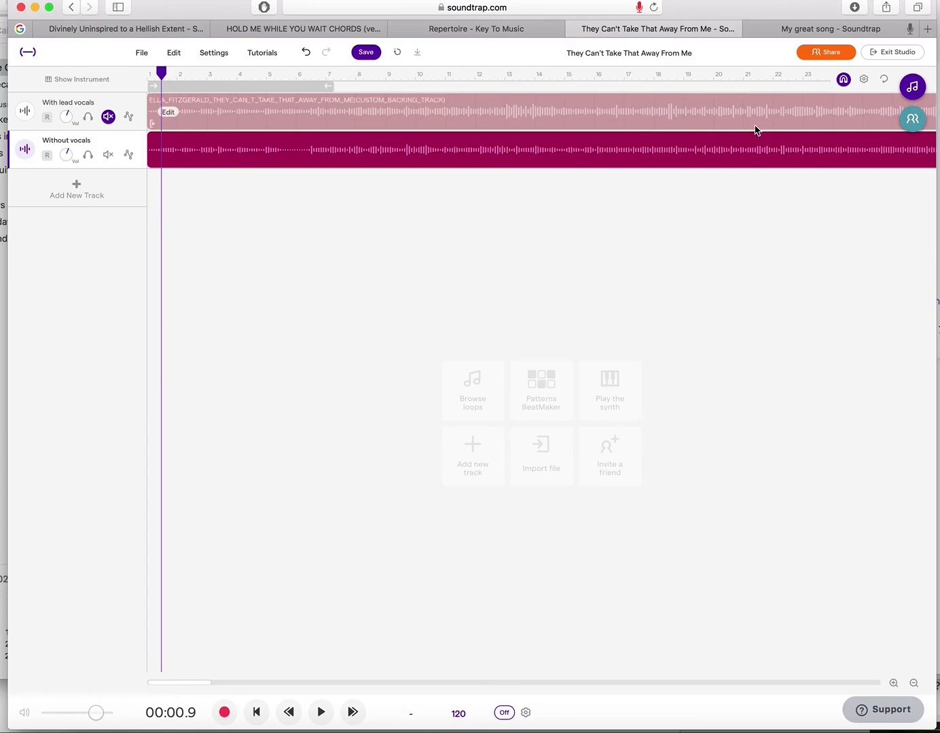